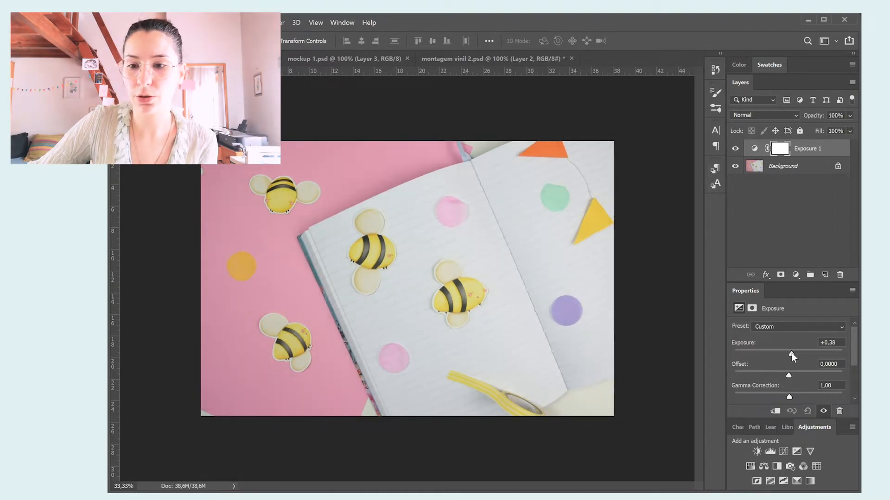
Set exposure to +0.51 and gamma correction to 0.87, and add a Brightness/Contrast adjustment with brightness 10.
{"action": "left_click_drag", "start_coordinate": [791, 353], "coordinate": [792, 354]}
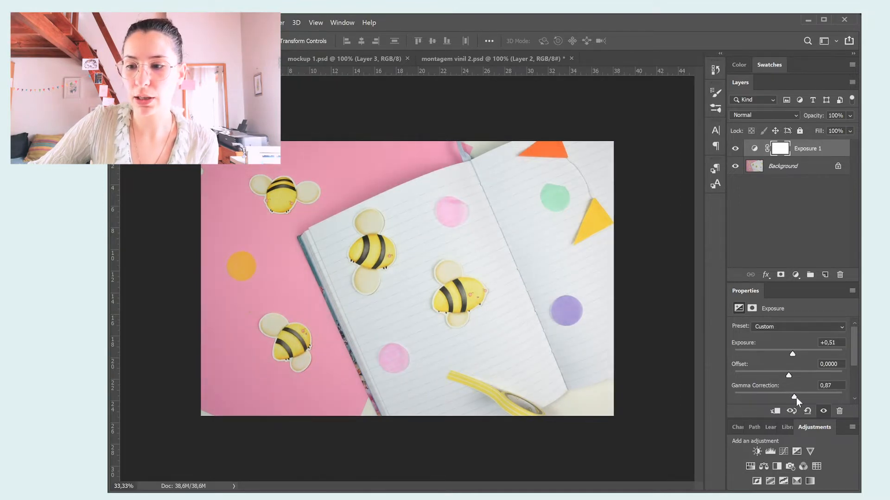
{"action": "left_click", "coordinate": [757, 451]}
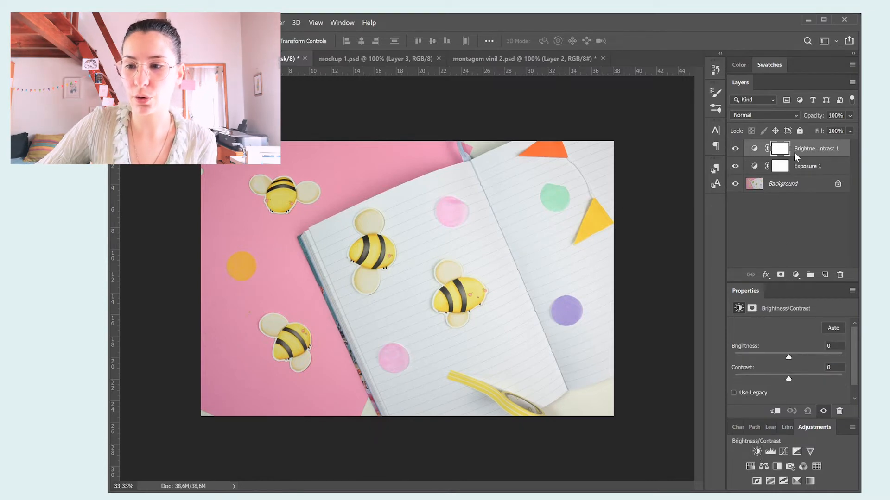
{"action": "left_click_drag", "start_coordinate": [789, 357], "coordinate": [791, 357]}
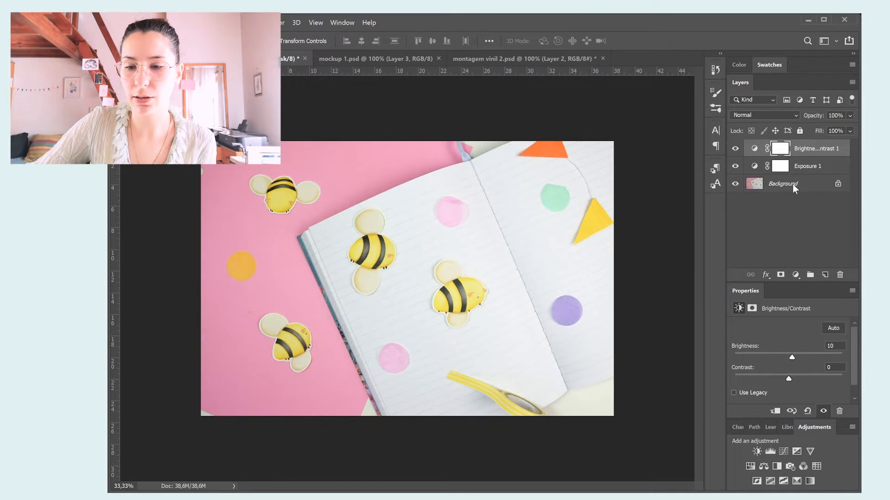
Fine-tune the adjustment layers, setting Exposure 1 to +0.58 and the Brightness/Contrast layer's brightness to 12.
{"action": "left_click", "coordinate": [817, 176]}
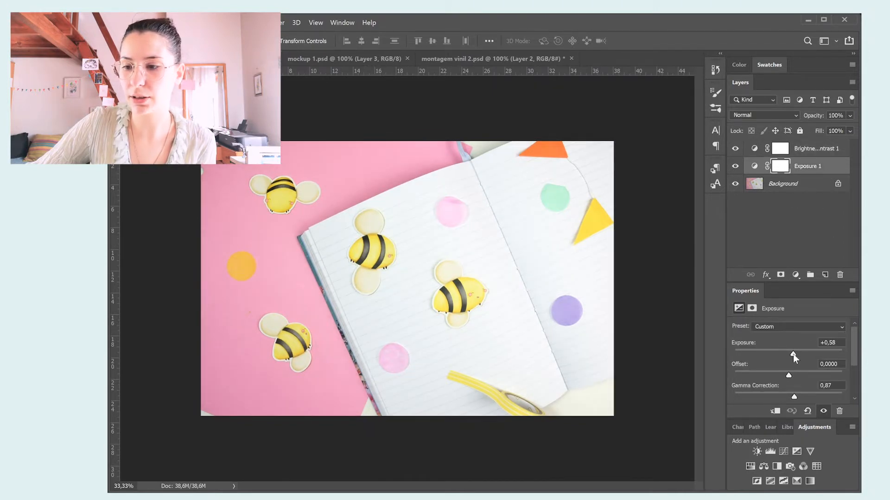
{"action": "left_click", "coordinate": [815, 153]}
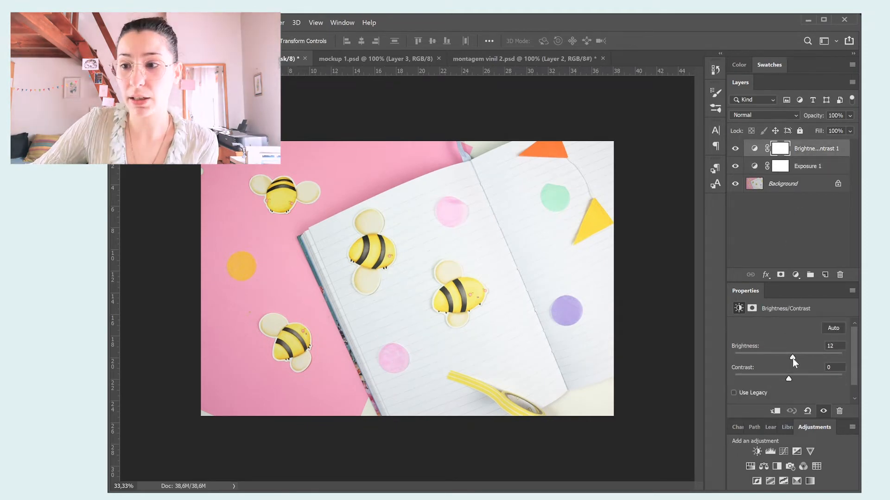
{"action": "left_click", "coordinate": [833, 204]}
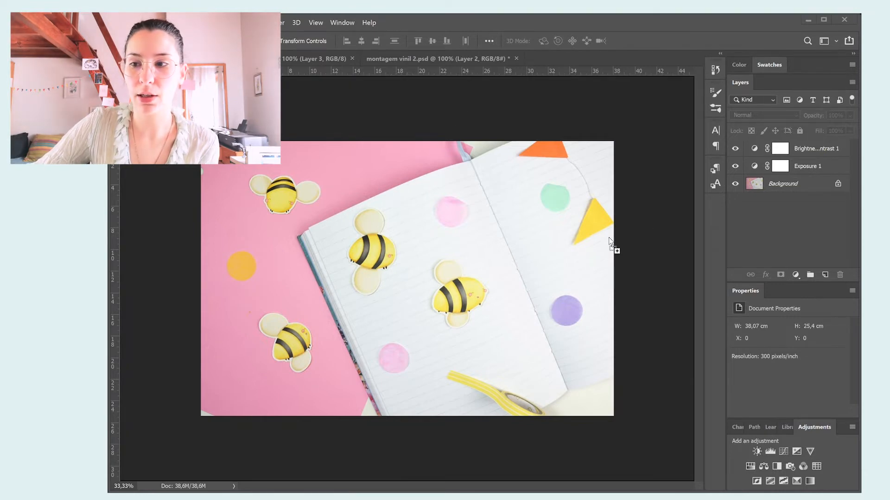
Place the DSC_0400 photo directly beneath the Exposure 1 layer and enlarge it to about 110% so it overfills the canvas.
{"action": "key", "text": "ctrl+t"}
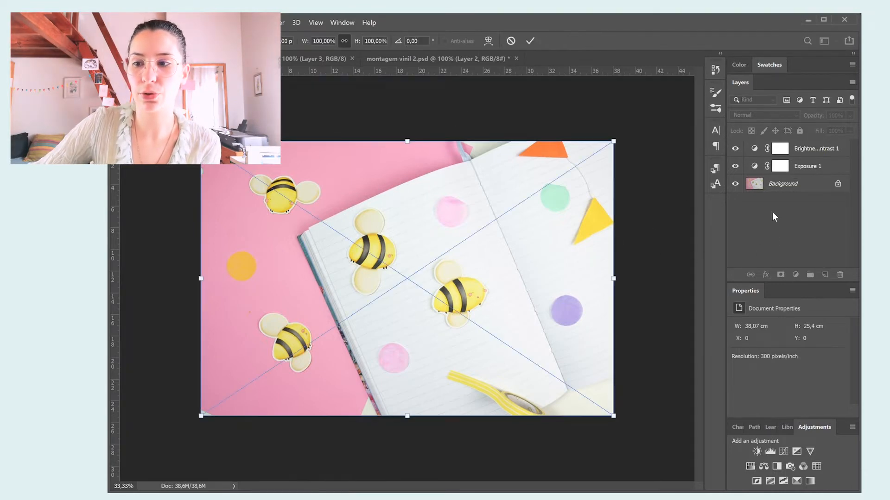
{"action": "left_click_drag", "start_coordinate": [805, 156], "coordinate": [807, 201]}
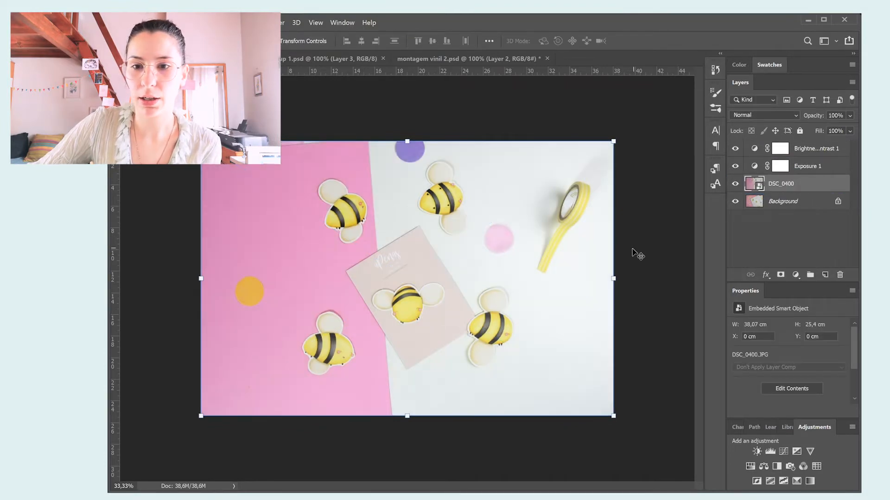
{"action": "left_click_drag", "start_coordinate": [616, 142], "coordinate": [632, 134]}
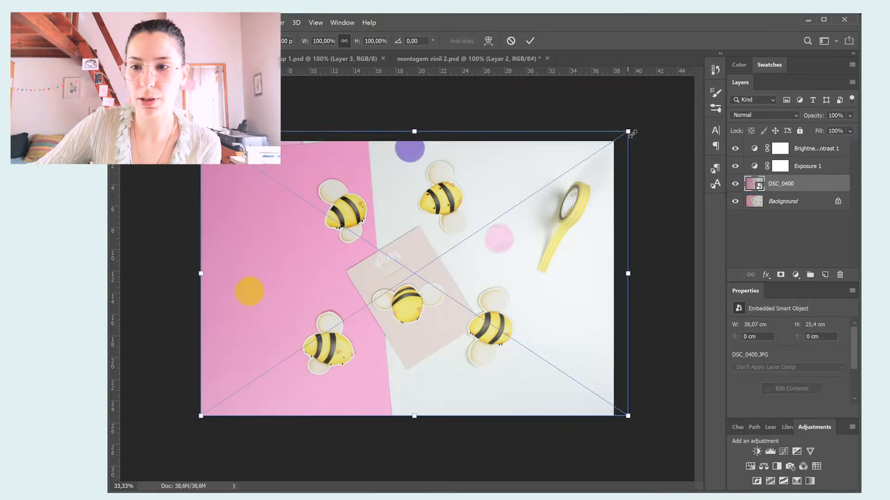
{"action": "left_click_drag", "start_coordinate": [421, 423], "coordinate": [448, 457]}
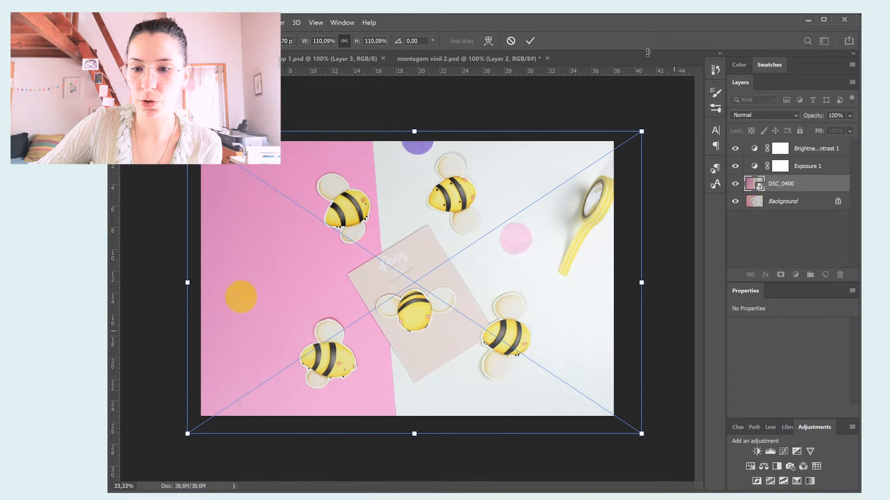
{"action": "key", "text": "Return"}
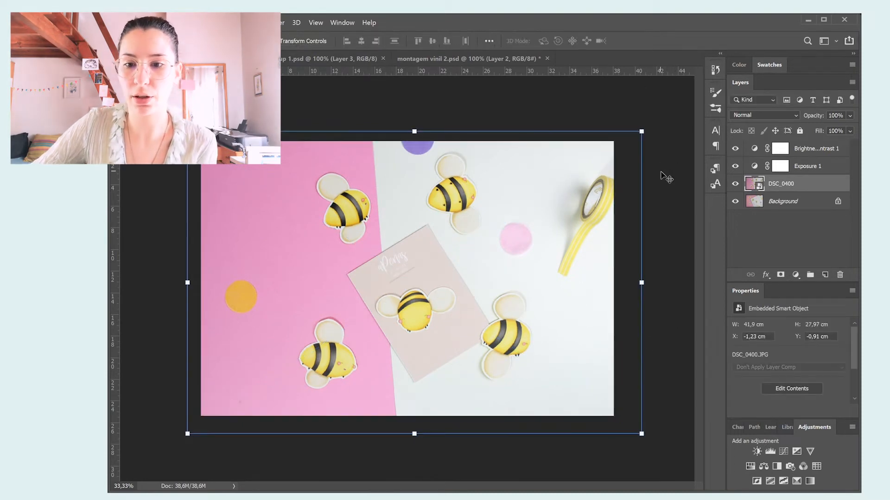
Toggle the visibility of the Exposure and Brightness/Contrast adjustment layers to compare the placed photo with and without them.
{"action": "left_click", "coordinate": [735, 184]}
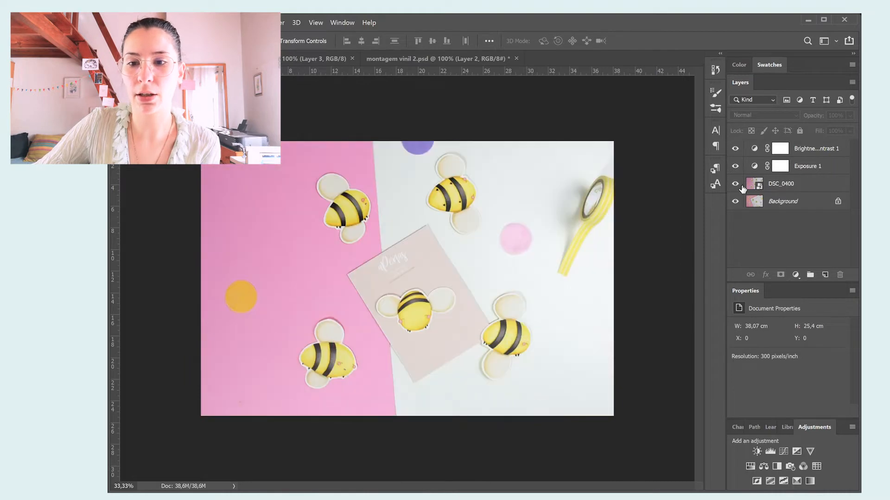
{"action": "left_click", "coordinate": [739, 167]}
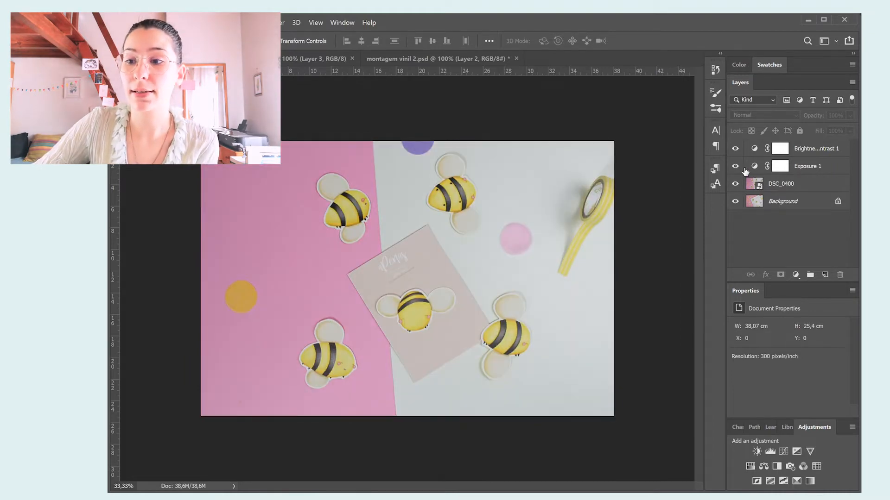
{"action": "left_click", "coordinate": [737, 167]}
{"action": "left_click", "coordinate": [738, 148]}
{"action": "left_click", "coordinate": [741, 151]}
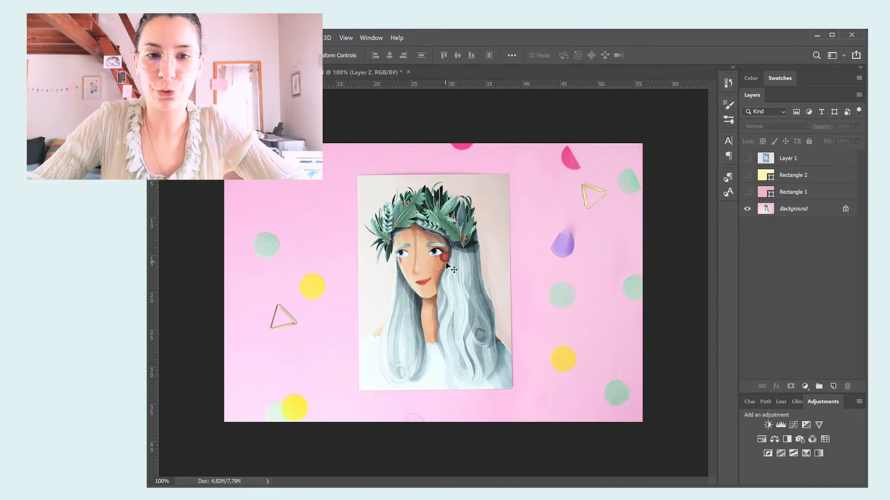
In the portrait print mockup, duplicate the Background layer and hide the original.
{"action": "scroll", "coordinate": [445, 264], "scroll_direction": "up", "scroll_amount": 1}
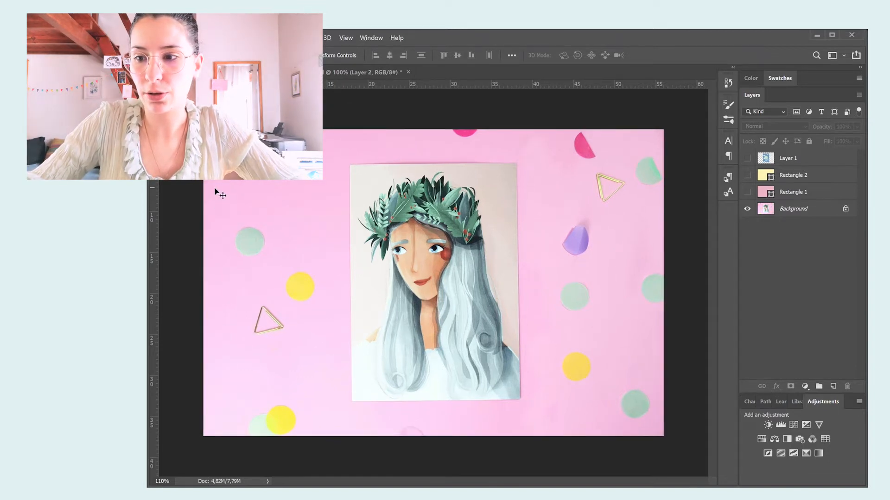
{"action": "left_click", "coordinate": [797, 216]}
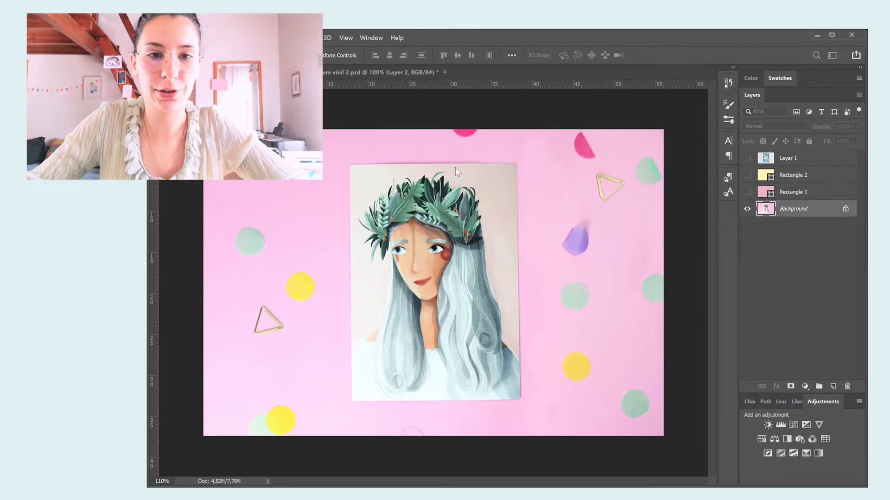
{"action": "key", "text": "ctrl+j"}
{"action": "left_click", "coordinate": [750, 227]}
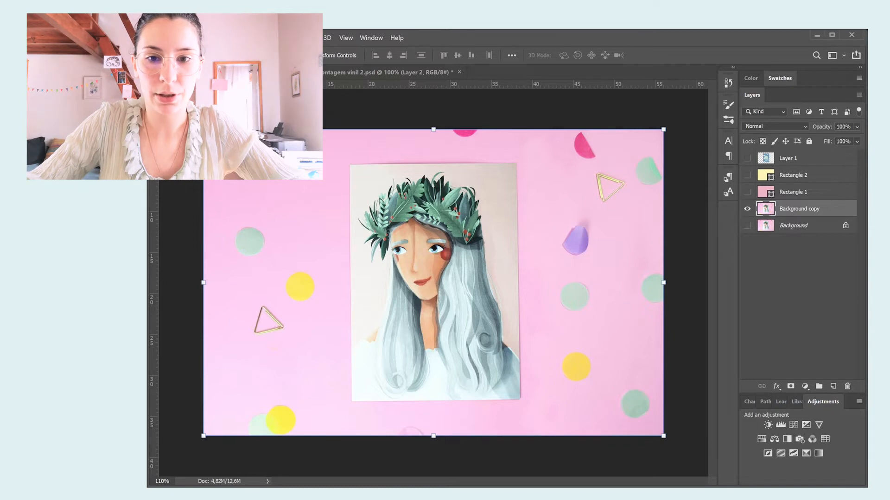
Outline the portrait print corner to corner with the Polygonal Lasso and delete that area from the Background copy layer.
{"action": "key", "text": "l"}
{"action": "scroll", "coordinate": [352, 160], "scroll_direction": "up", "scroll_amount": 5}
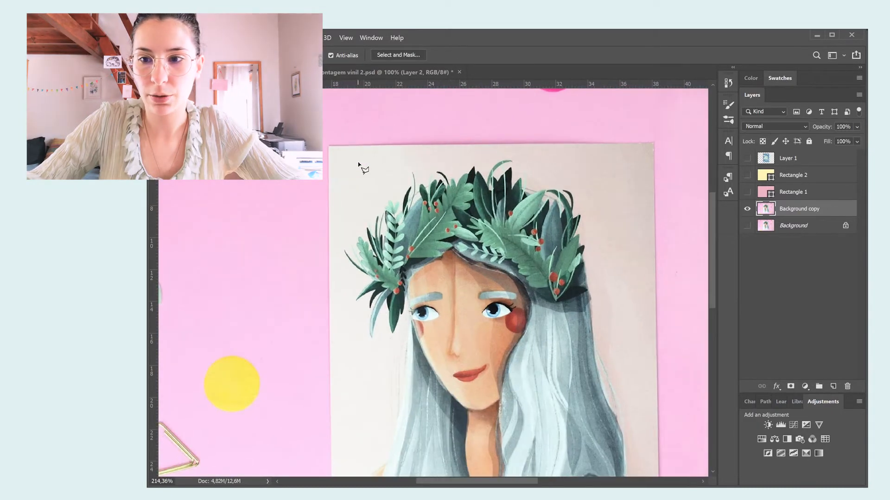
{"action": "scroll", "coordinate": [343, 153], "scroll_direction": "down", "scroll_amount": 2}
{"action": "left_click_drag", "start_coordinate": [327, 144], "coordinate": [638, 145]}
{"action": "left_click", "coordinate": [623, 143]}
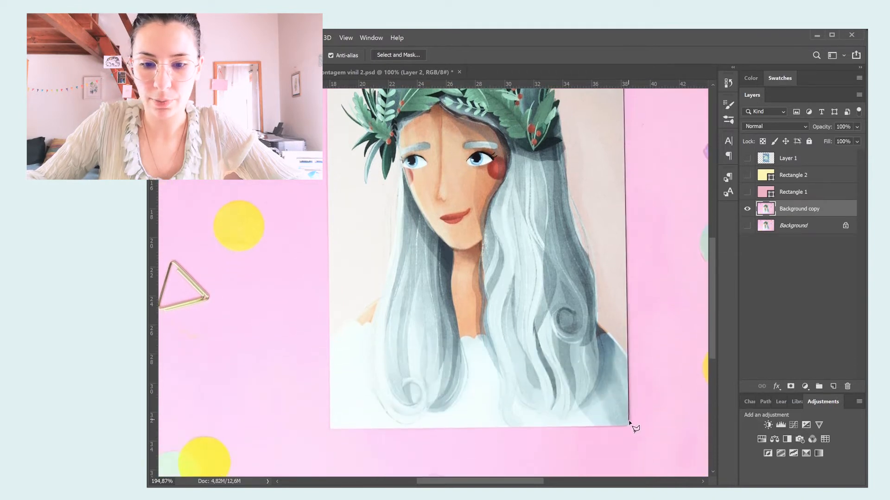
{"action": "left_click", "coordinate": [629, 425]}
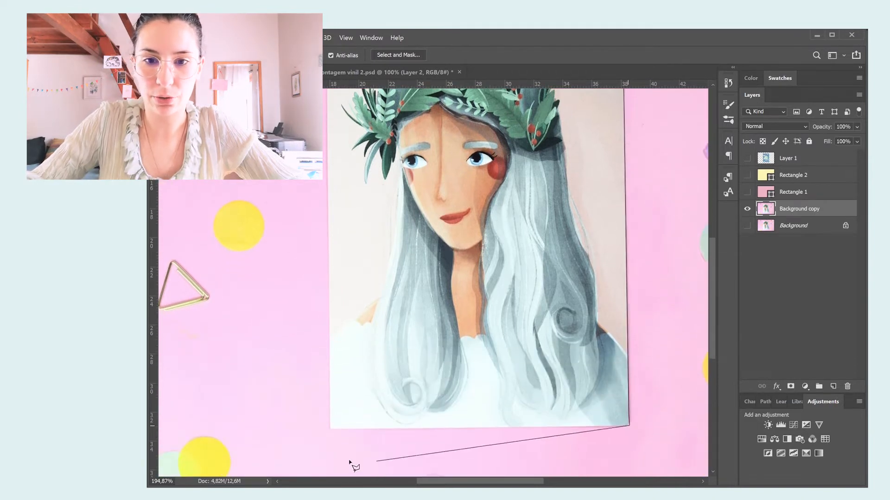
{"action": "left_click", "coordinate": [330, 431]}
{"action": "scroll", "coordinate": [327, 194], "scroll_direction": "up", "scroll_amount": 5}
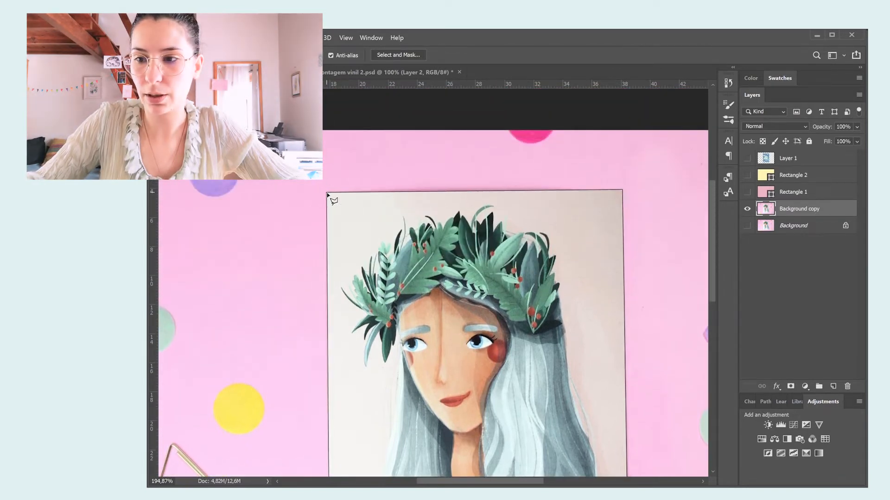
{"action": "left_click", "coordinate": [330, 194]}
{"action": "scroll", "coordinate": [477, 353], "scroll_direction": "down", "scroll_amount": 3}
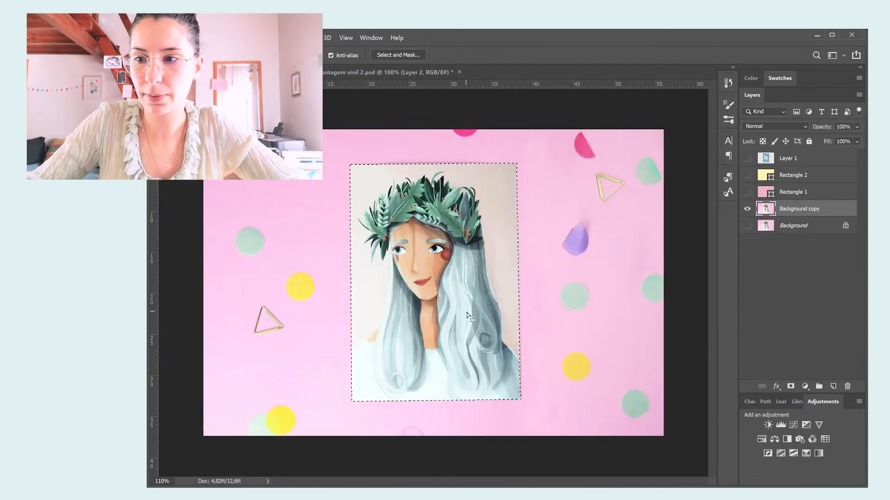
{"action": "key", "text": "Delete"}
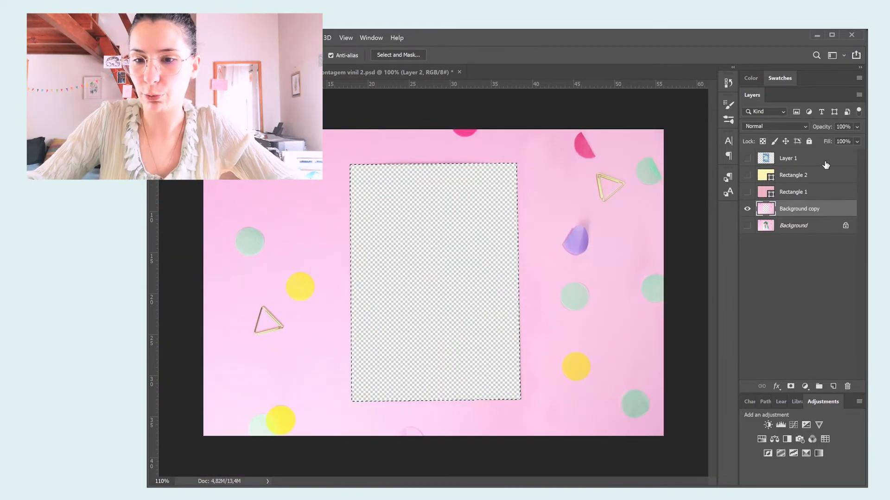
Show Layer 1 with the planet illustration, clear the selection and move the layer beneath Background copy to fill the cutout.
{"action": "left_click", "coordinate": [801, 160]}
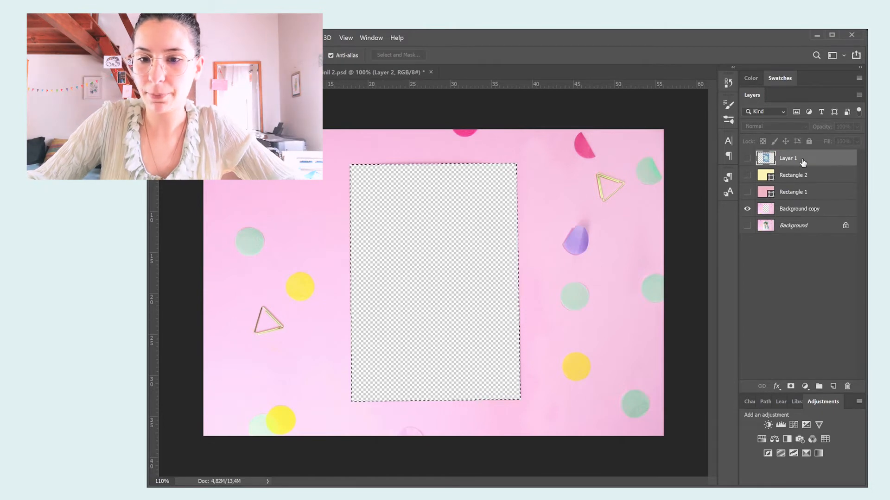
{"action": "left_click_drag", "start_coordinate": [803, 161], "coordinate": [810, 206]}
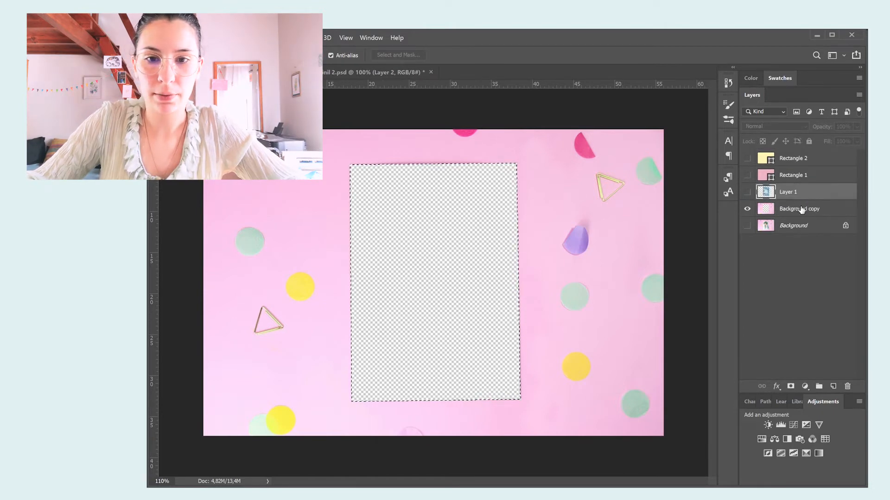
{"action": "left_click", "coordinate": [747, 193]}
{"action": "key", "text": "m"}
{"action": "key", "text": "ctrl+d"}
{"action": "left_click_drag", "start_coordinate": [798, 195], "coordinate": [801, 221]}
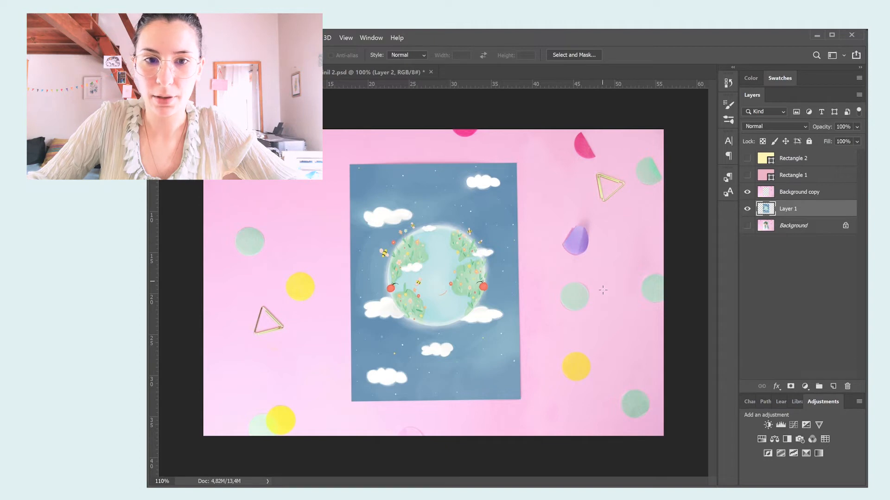
{"action": "key", "text": "ctrl+minus"}
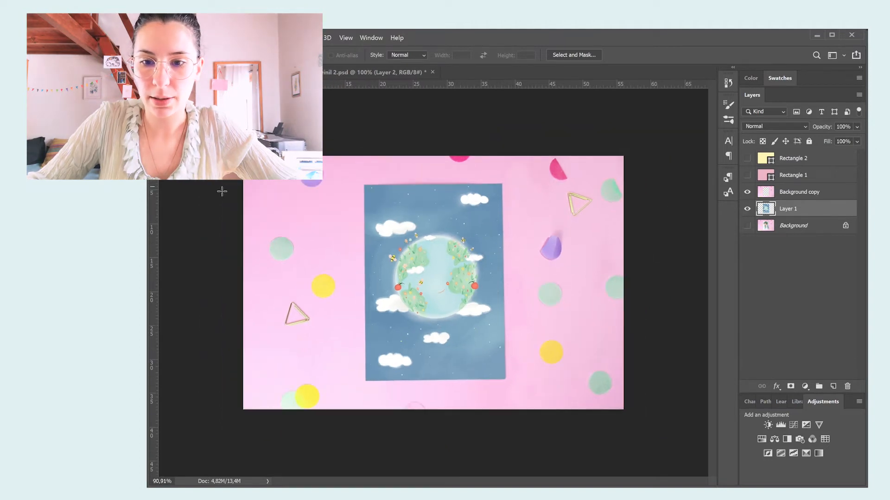
{"action": "key", "text": "v"}
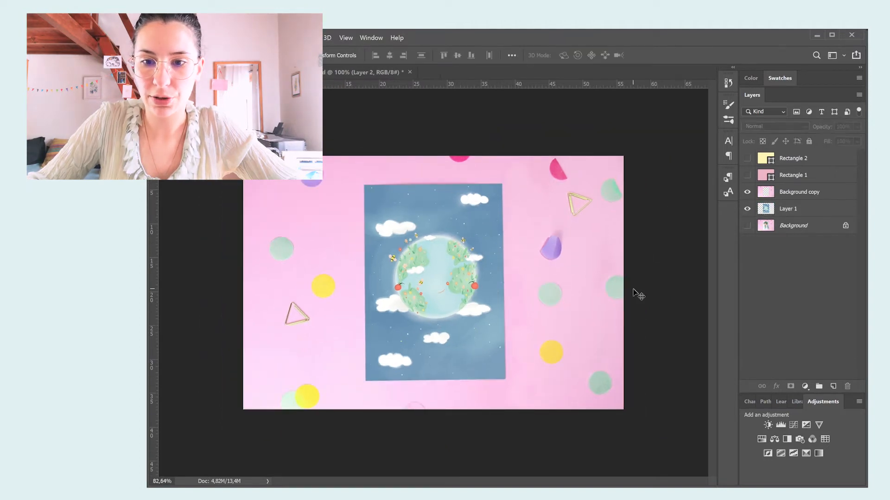
{"action": "key", "text": "ctrl+minus"}
{"action": "key", "text": "ctrl+minus"}
{"action": "key", "text": "ctrl+plus"}
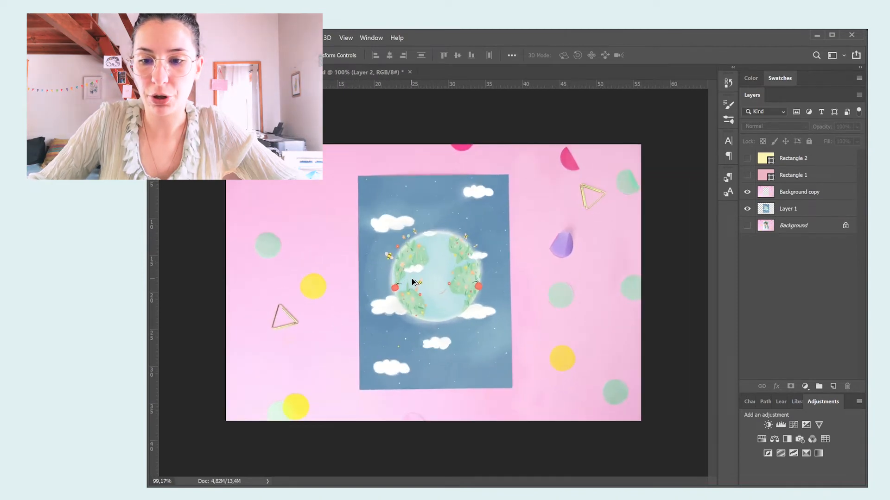
{"action": "key", "text": "ctrl+plus"}
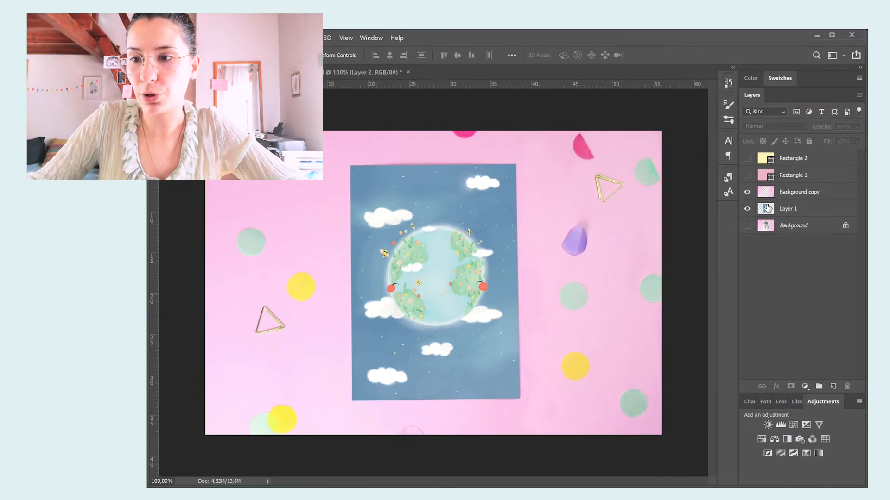
Move Layer 1 to the top of the layer stack and show the yellow Rectangle 2 as the backdrop.
{"action": "left_click_drag", "start_coordinate": [837, 217], "coordinate": [829, 156]}
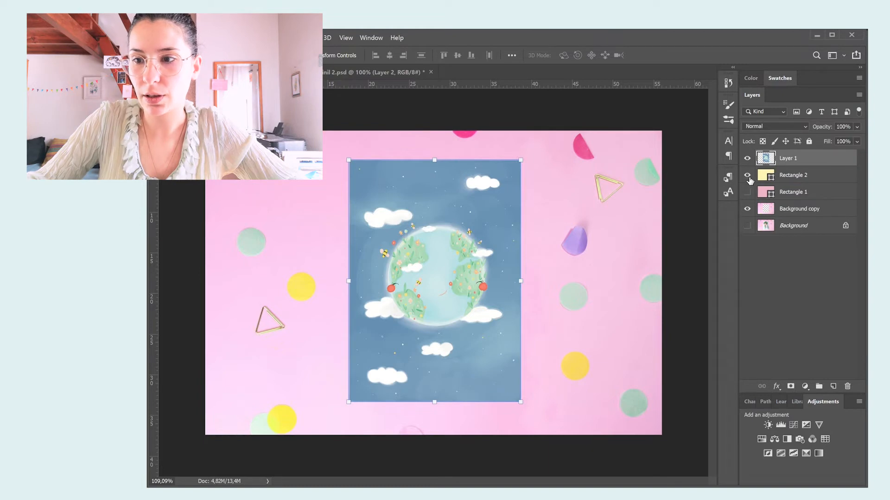
{"action": "left_click", "coordinate": [747, 175]}
{"action": "left_click", "coordinate": [808, 178]}
Add a Drop Shadow layer style to the planet illustration on Layer 1.
{"action": "left_click", "coordinate": [816, 166]}
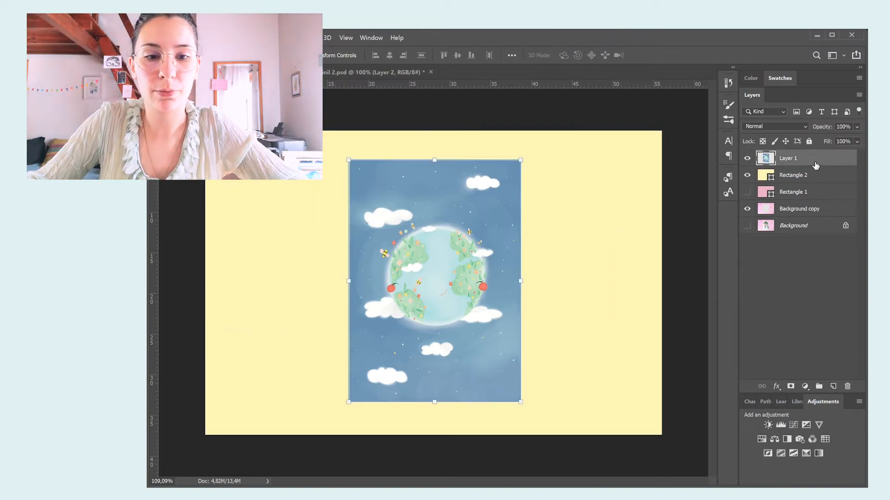
{"action": "double_click", "coordinate": [816, 165]}
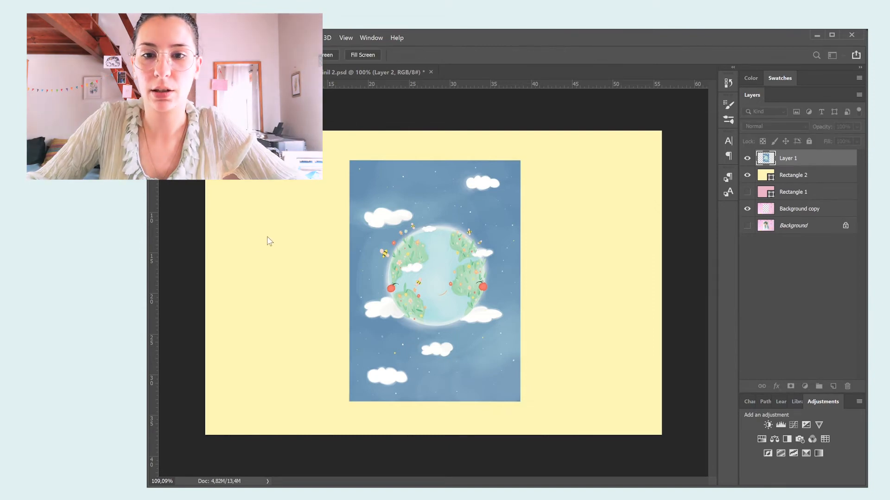
{"action": "left_click", "coordinate": [161, 238]}
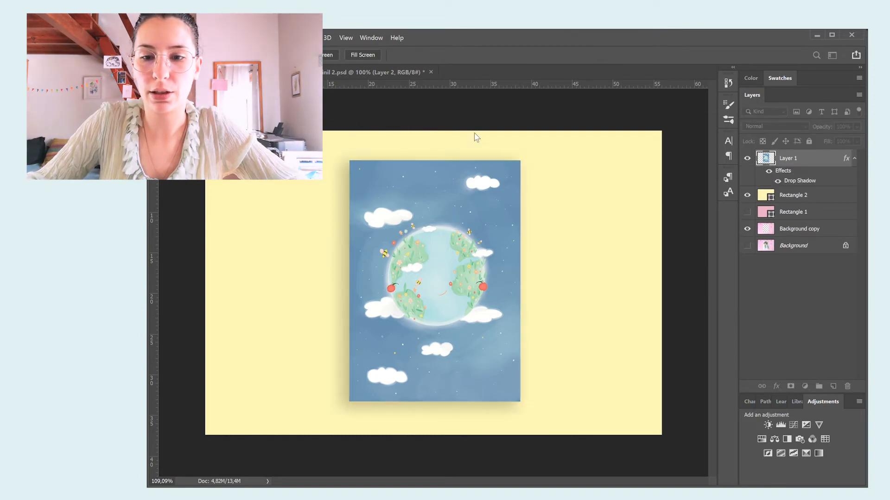
{"action": "left_click", "coordinate": [508, 60]}
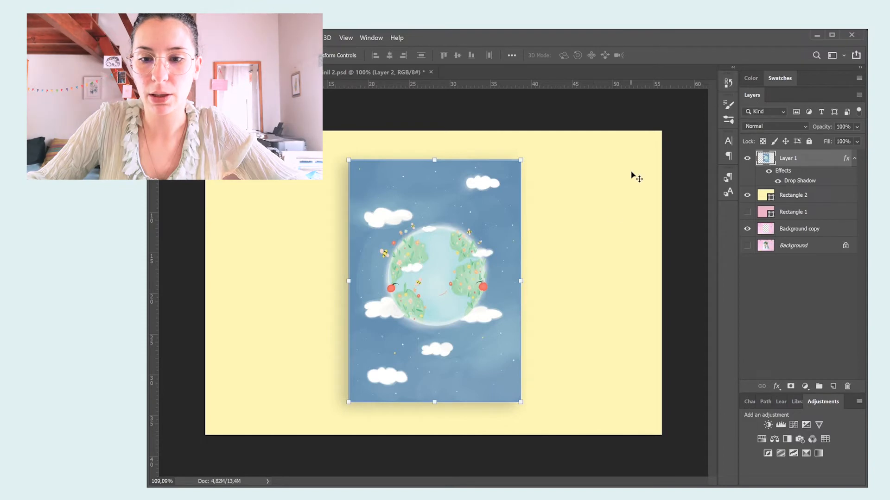
Deselect Layer 1 and examine the planet print mockup on its yellow backdrop.
{"action": "left_click", "coordinate": [668, 166]}
{"action": "scroll", "coordinate": [641, 272], "scroll_direction": "down", "scroll_amount": 3}
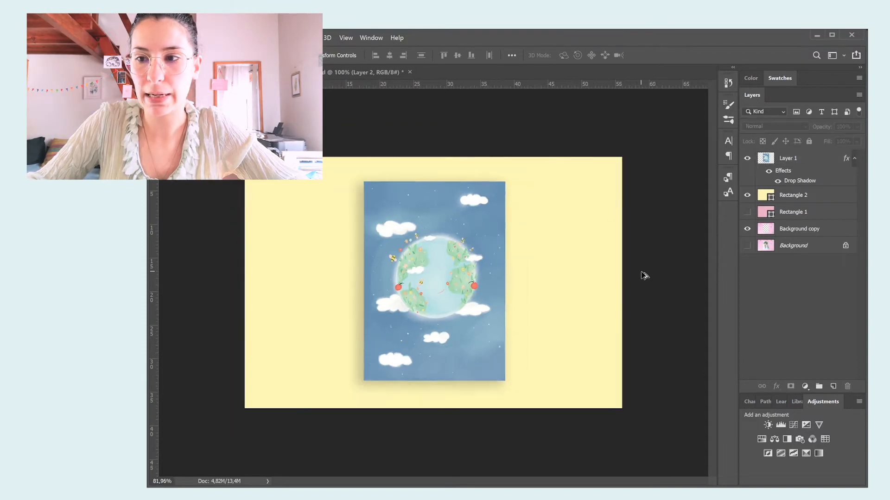
{"action": "scroll", "coordinate": [434, 282], "scroll_direction": "up", "scroll_amount": 3}
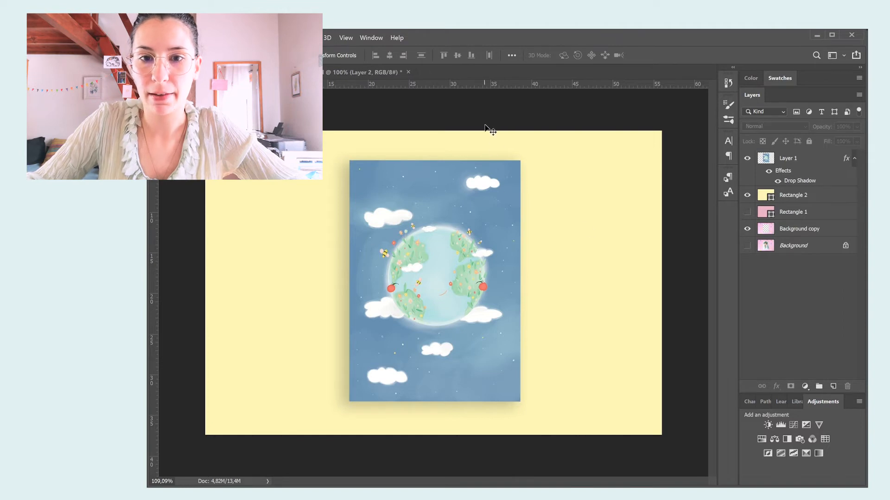
{"action": "scroll", "coordinate": [485, 297], "scroll_direction": "down", "scroll_amount": 2}
{"action": "scroll", "coordinate": [485, 296], "scroll_direction": "up", "scroll_amount": 1}
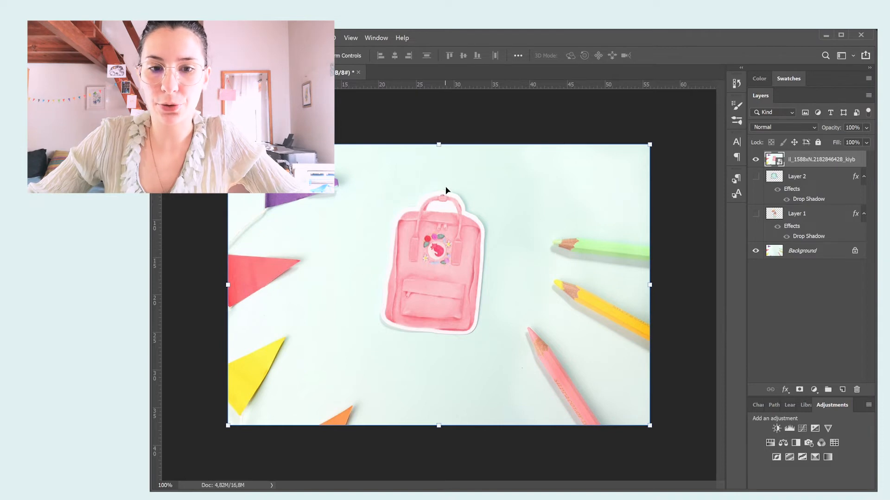
In the sticker mockup, hide the pink backpack photo layer and show Layer 2 with the planet sticker.
{"action": "scroll", "coordinate": [457, 331], "scroll_direction": "up", "scroll_amount": 2}
{"action": "scroll", "coordinate": [456, 332], "scroll_direction": "down", "scroll_amount": 2}
{"action": "left_click", "coordinate": [757, 160]}
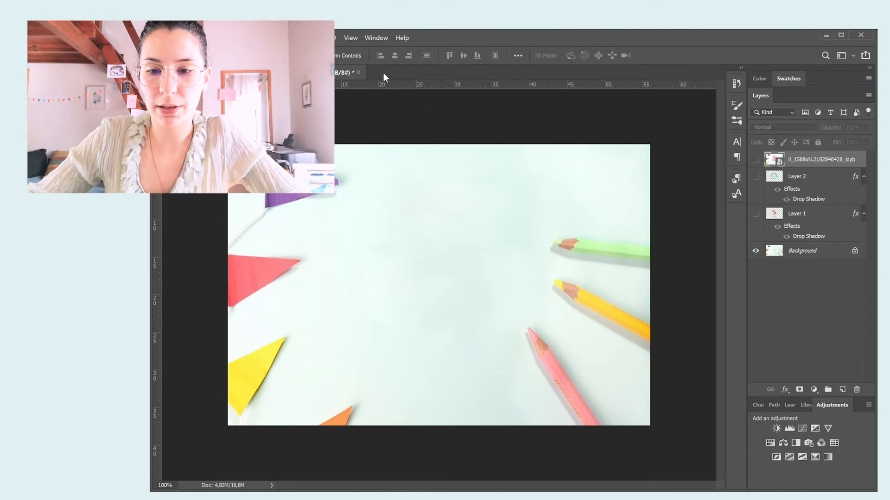
{"action": "scroll", "coordinate": [417, 235], "scroll_direction": "up", "scroll_amount": 1}
{"action": "scroll", "coordinate": [417, 235], "scroll_direction": "down", "scroll_amount": 1}
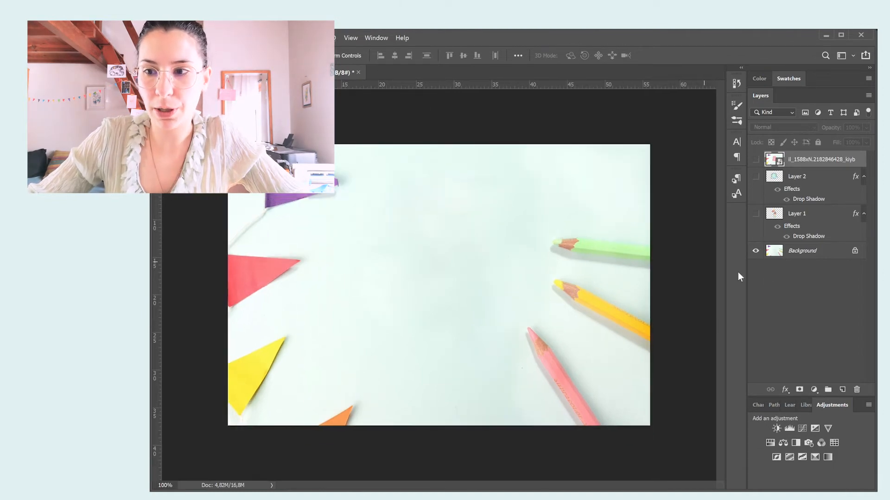
{"action": "left_click", "coordinate": [760, 180]}
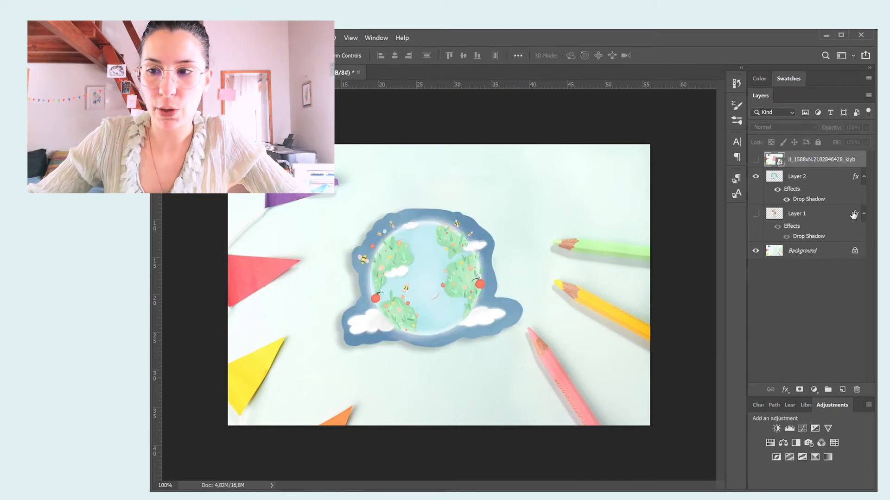
Compare the planet sticker with and without its Drop Shadow, leaving the effect on Layer 2 hidden.
{"action": "left_click", "coordinate": [787, 199]}
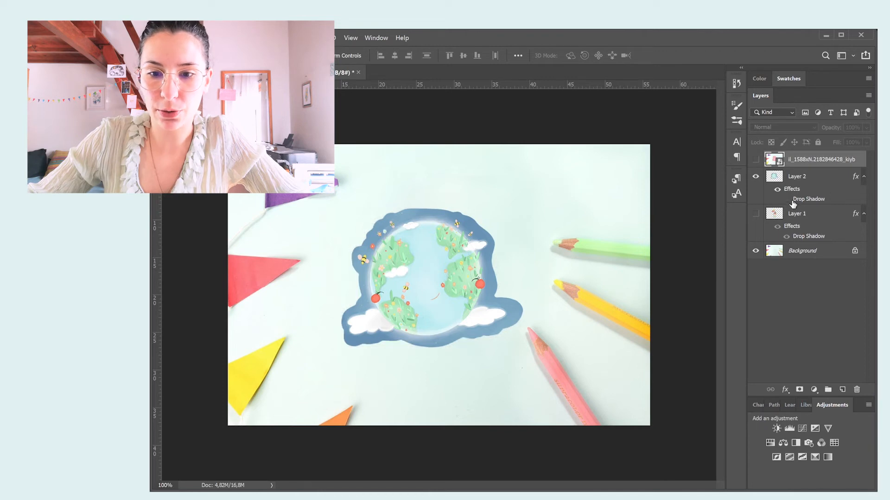
{"action": "left_click", "coordinate": [786, 200]}
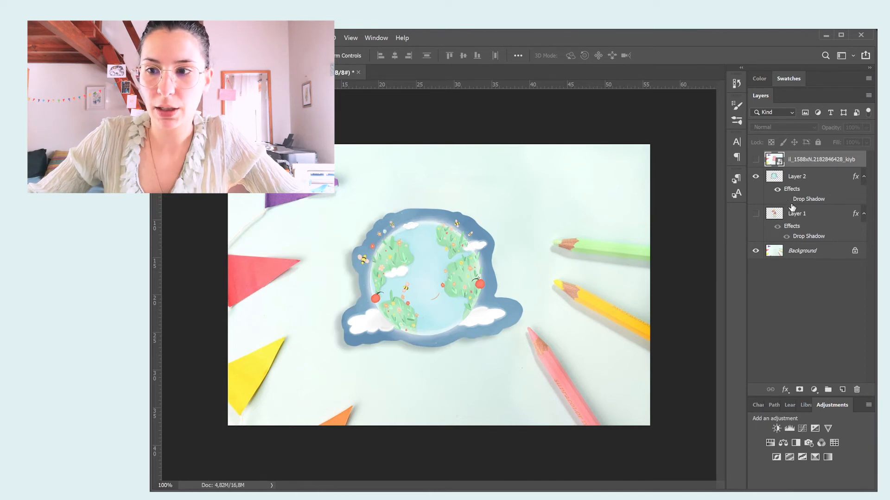
{"action": "left_click", "coordinate": [787, 199]}
Hide Layer 2 and show Layer 1 with the girl-and-balloons sticker in its place.
{"action": "left_click", "coordinate": [755, 177]}
{"action": "left_click", "coordinate": [761, 199]}
{"action": "left_click", "coordinate": [761, 199]}
{"action": "left_click", "coordinate": [761, 215]}
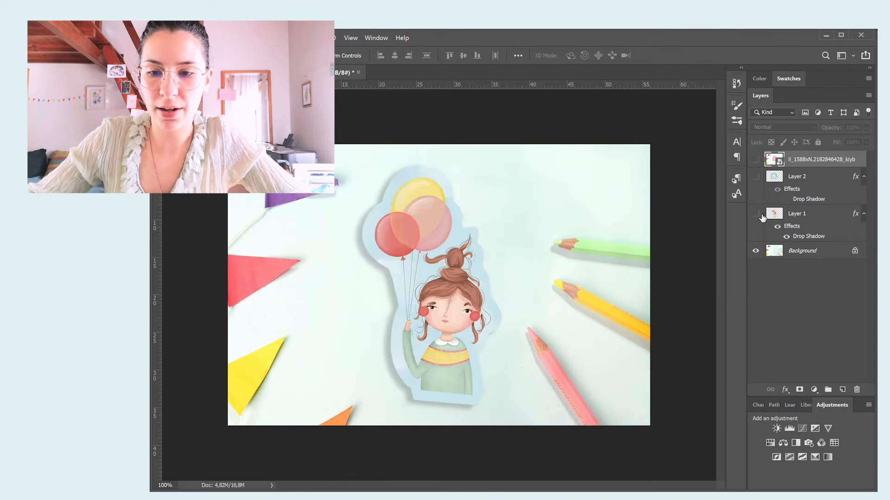
{"action": "left_click", "coordinate": [761, 216]}
{"action": "left_click", "coordinate": [762, 213]}
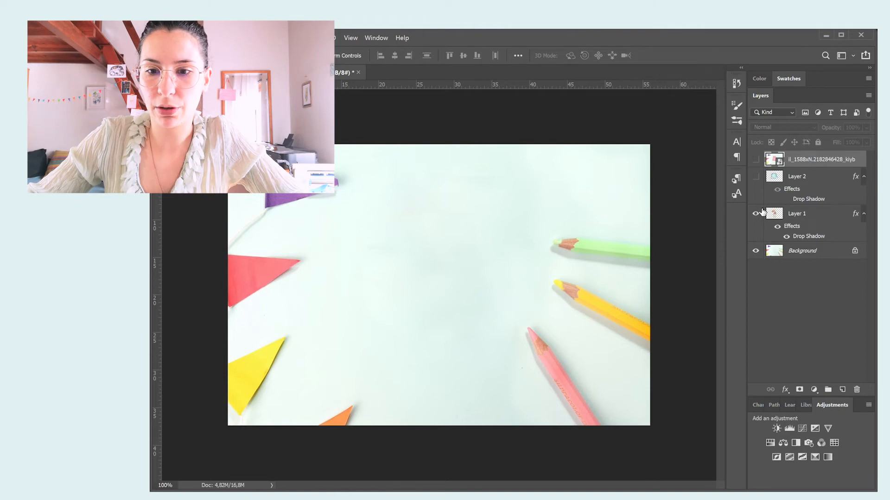
Examine the girl-and-balloons sticker on the pencil and bunting background and clear the layer selection.
{"action": "scroll", "coordinate": [456, 378], "scroll_direction": "down", "scroll_amount": 1}
{"action": "key", "text": "ctrl+plus"}
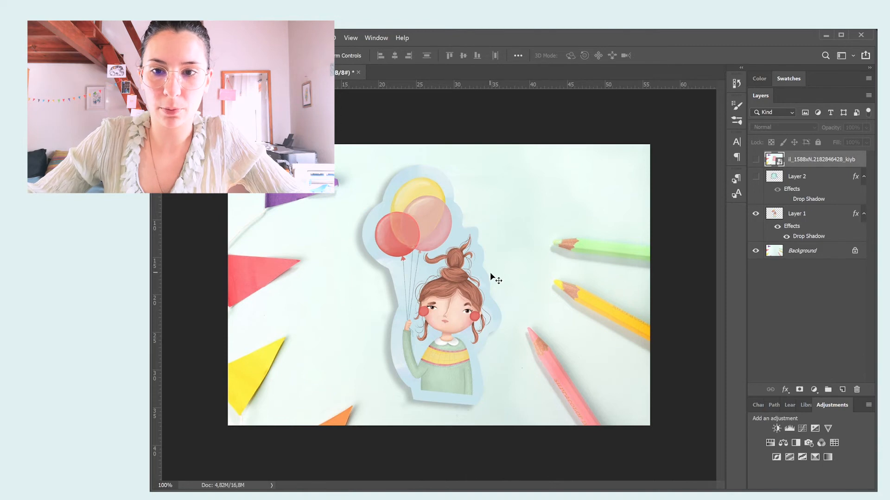
{"action": "scroll", "coordinate": [402, 247], "scroll_direction": "up", "scroll_amount": 2}
{"action": "scroll", "coordinate": [402, 247], "scroll_direction": "down", "scroll_amount": 2}
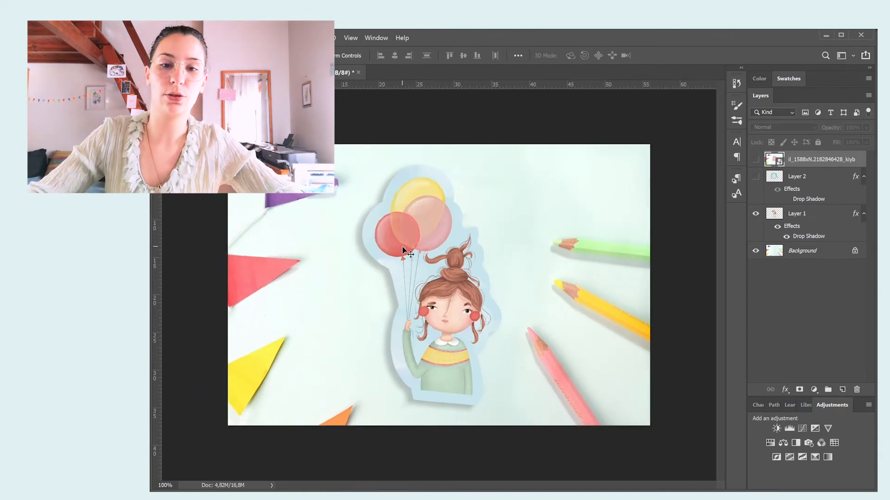
{"action": "left_click", "coordinate": [331, 116]}
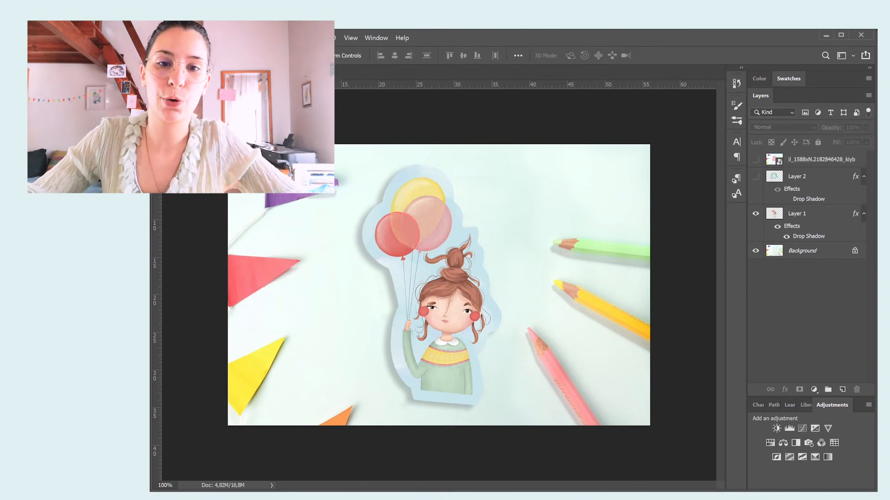